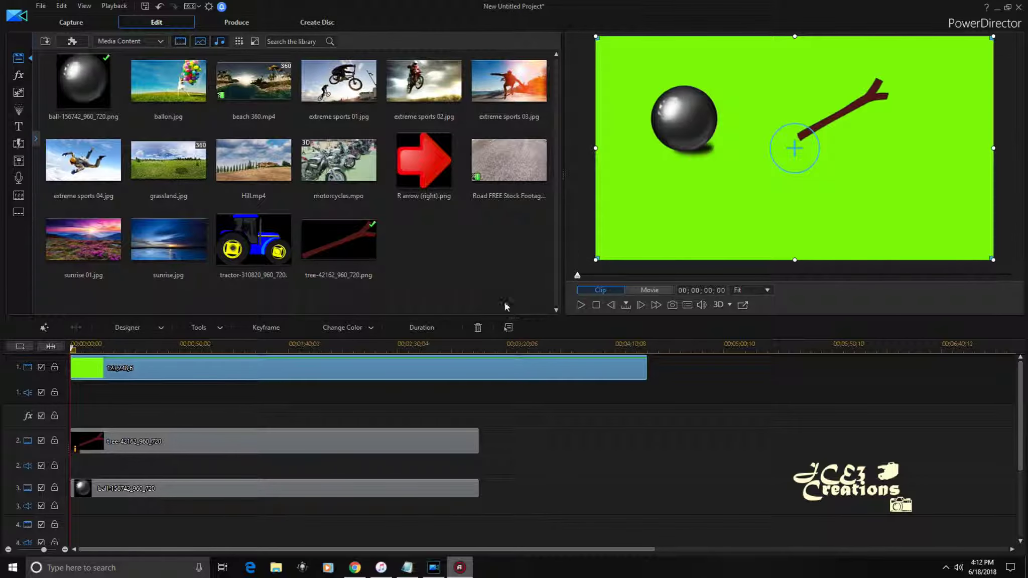
- Select the tree branch clip on the timeline
left_click(296, 447)
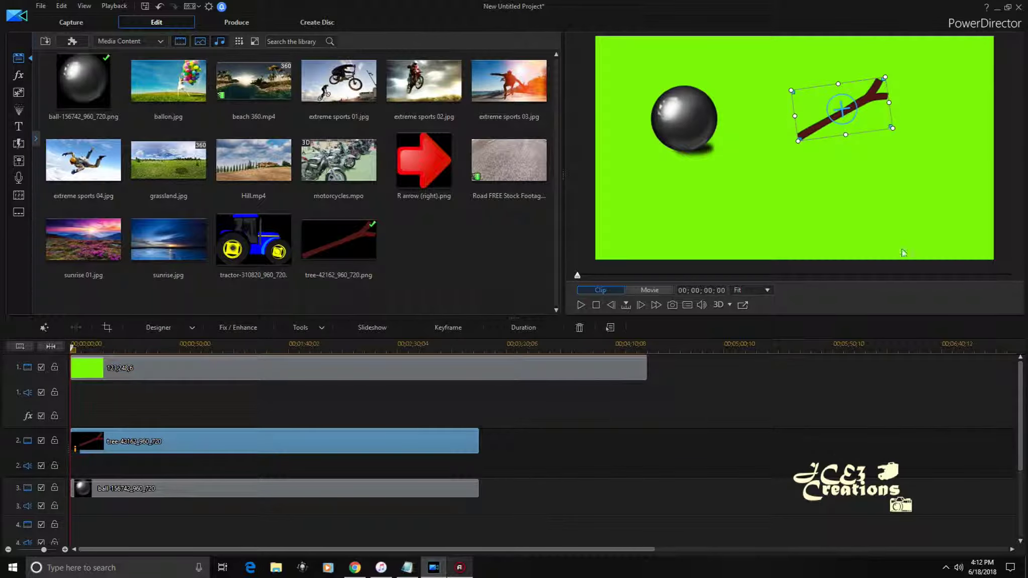
- Open the branch in PiP Designer and drag it so its end rests against the ball
double_click(262, 443)
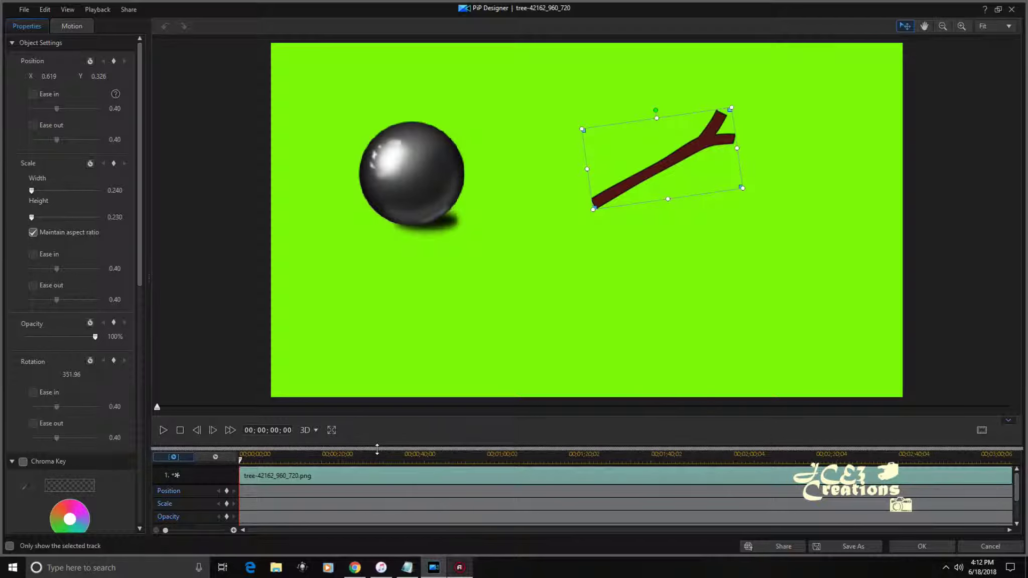
left_click_drag(377, 450, 399, 394)
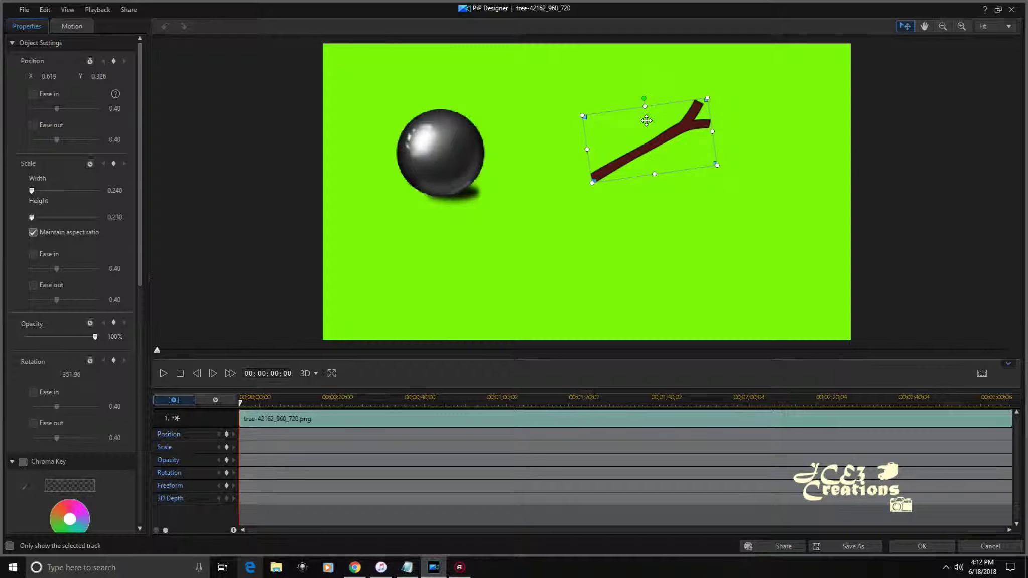
left_click_drag(647, 121, 529, 89)
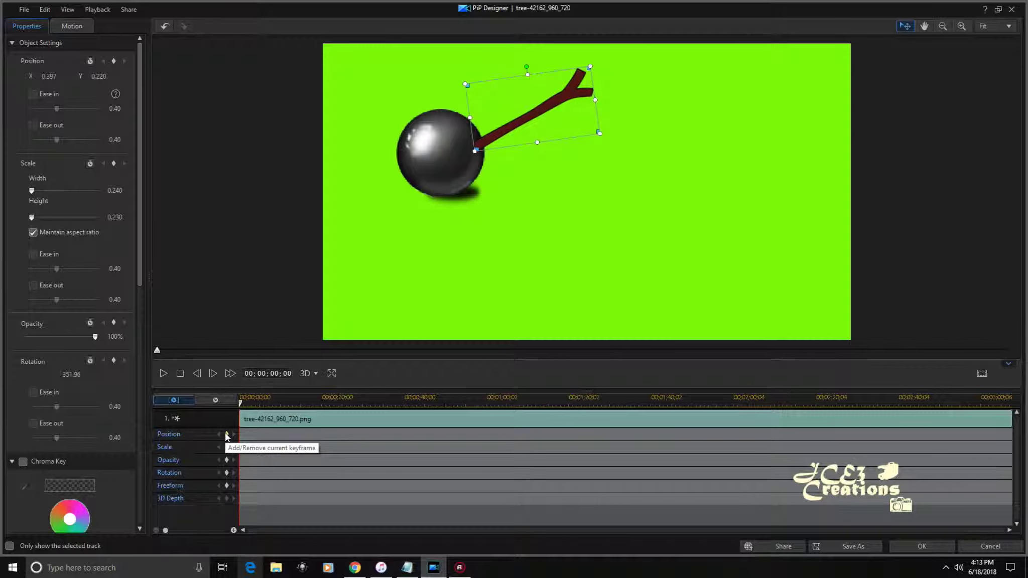
- Add starting Position and Rotation keyframes, then jump to about 00;00;07;28
left_click(226, 434)
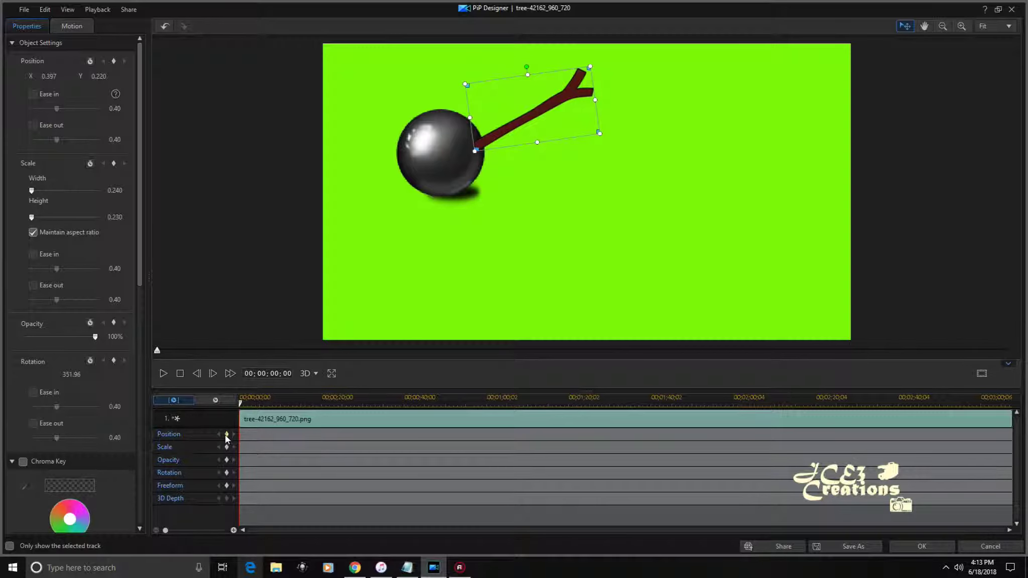
left_click(228, 473)
left_click(271, 402)
- Tilt the branch clockwise down-right and reseat its end against the ball, then move to about 14 seconds
left_click_drag(526, 67, 538, 82)
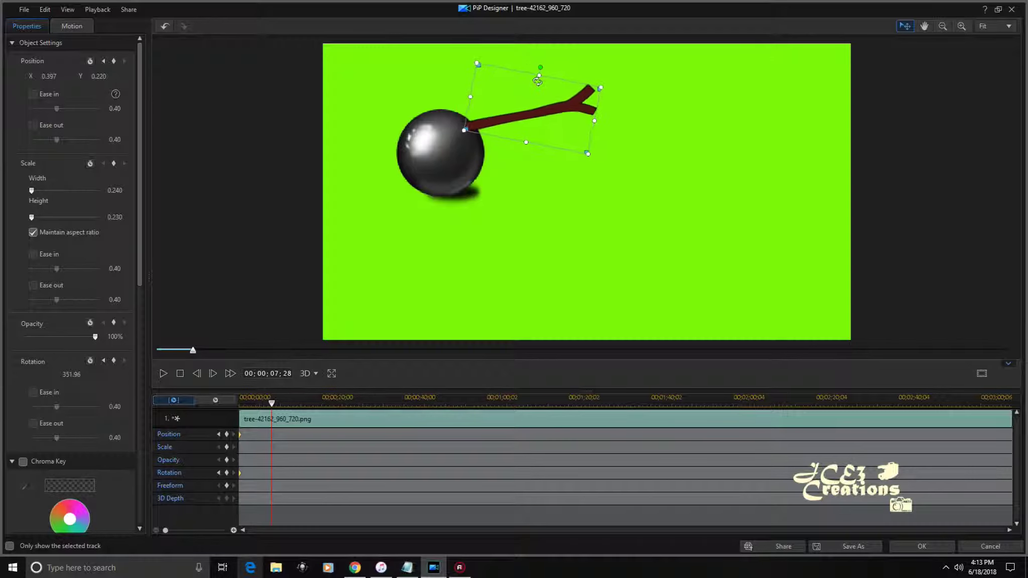
left_click_drag(537, 81, 555, 75)
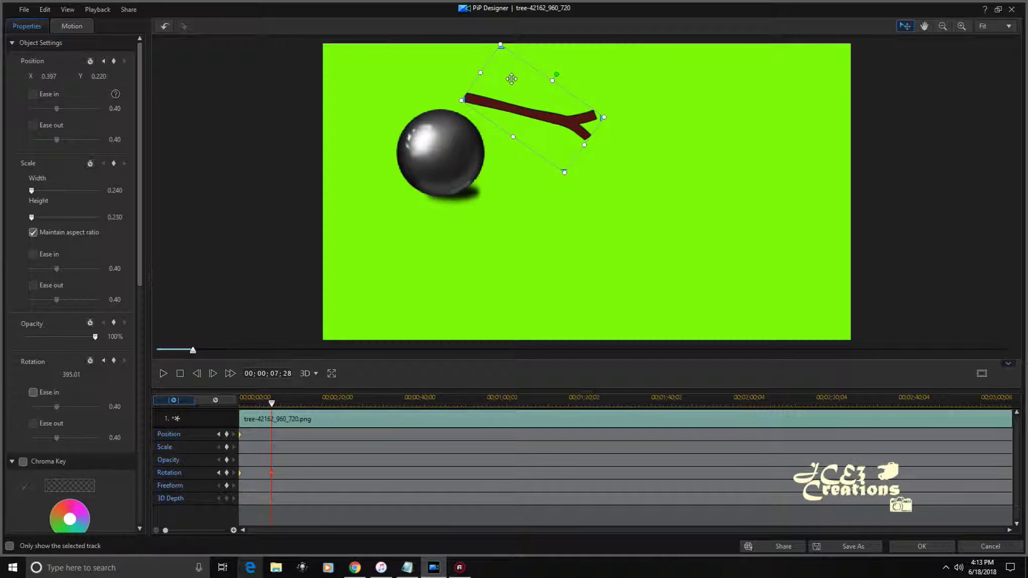
left_click_drag(510, 77, 521, 129)
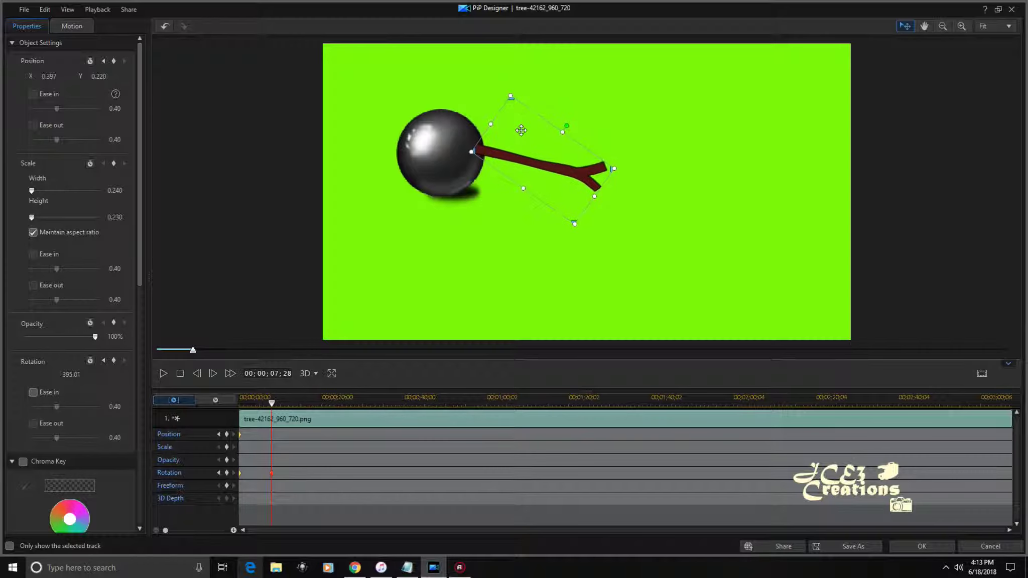
left_click_drag(521, 130, 522, 128)
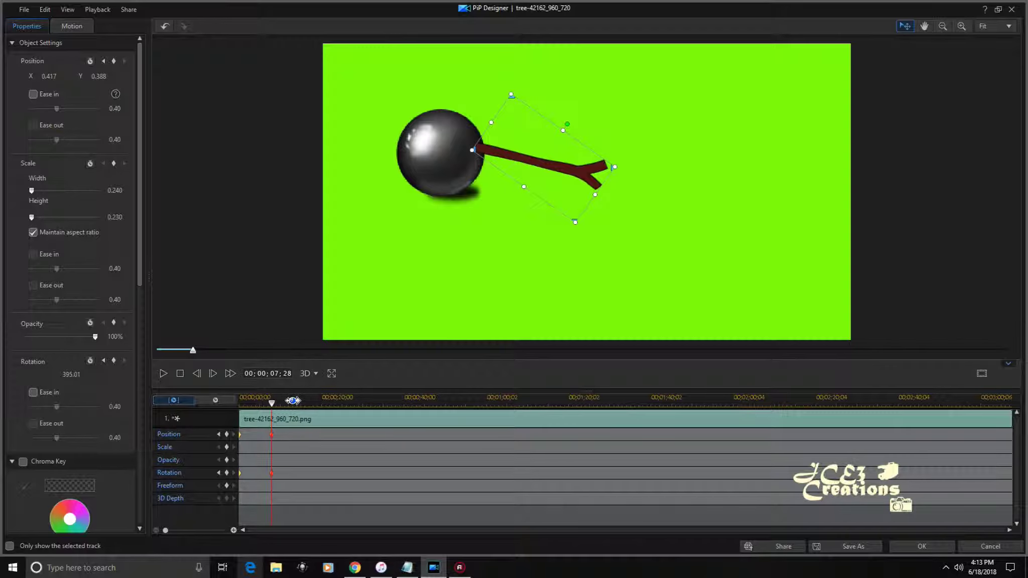
left_click_drag(273, 408, 300, 410)
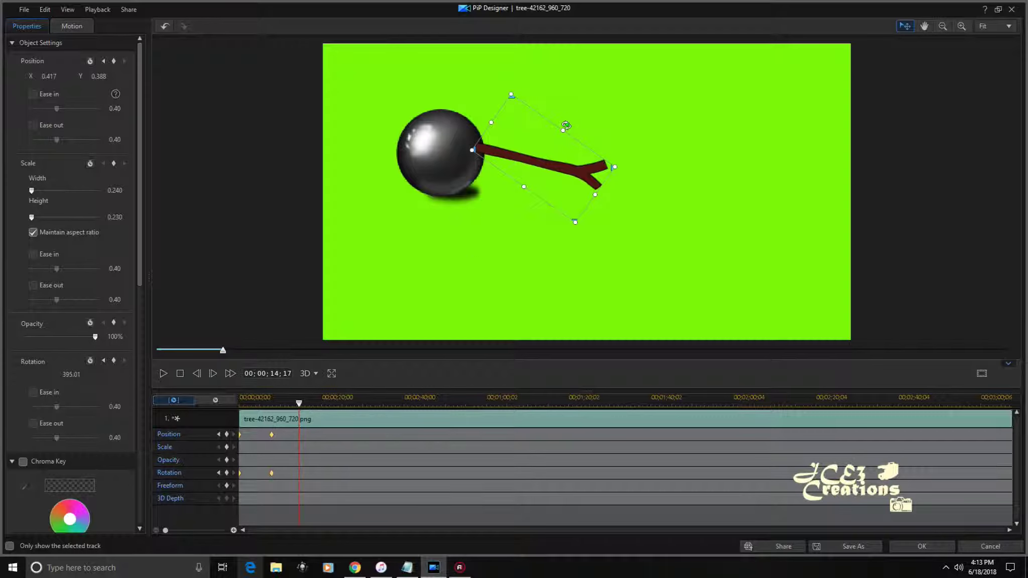
- Rotate the branch back level, raise it to point up beside the ball, and rewind to the start
left_click_drag(565, 125, 561, 111)
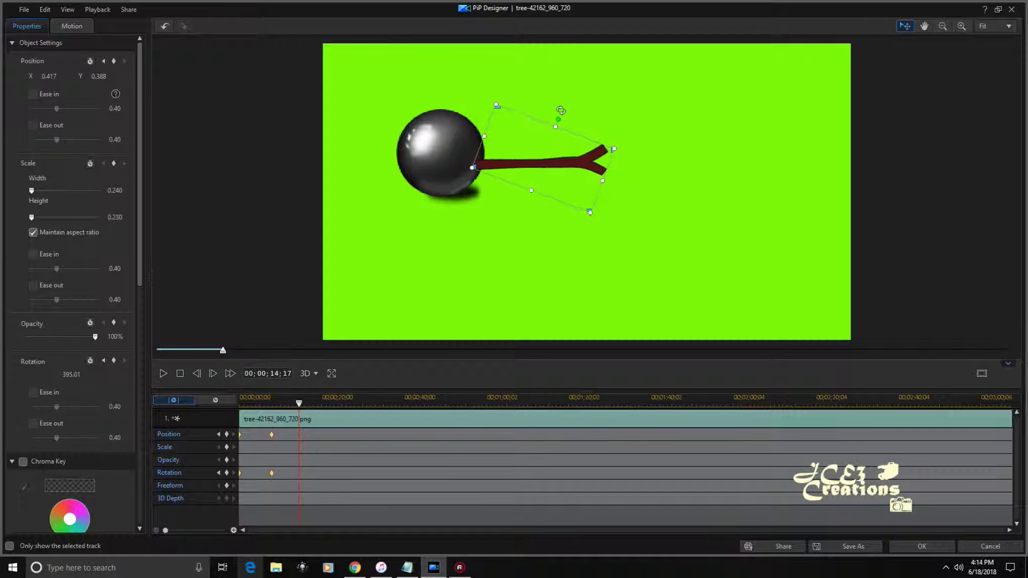
left_click_drag(561, 110, 543, 97)
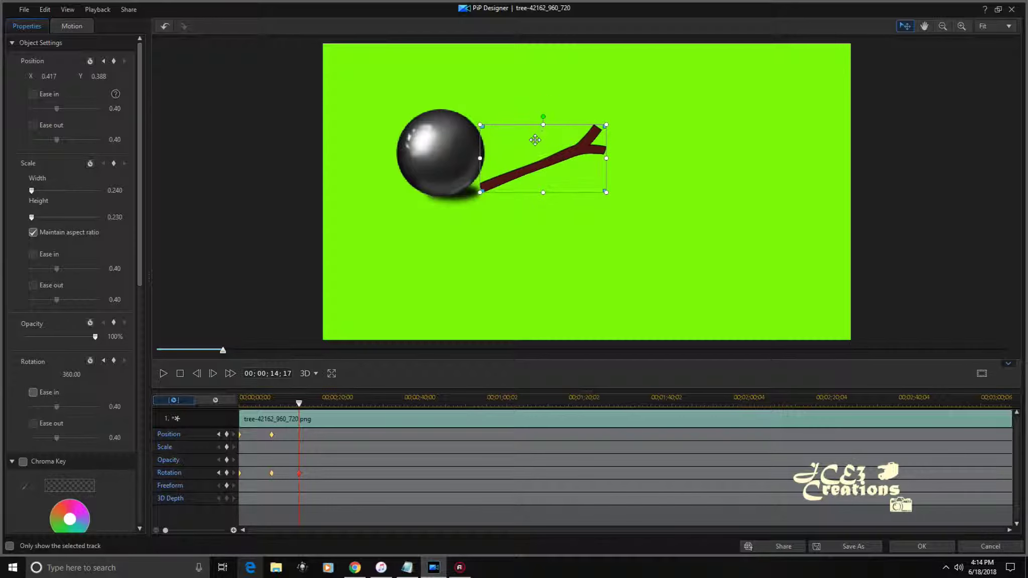
left_click_drag(533, 140, 532, 102)
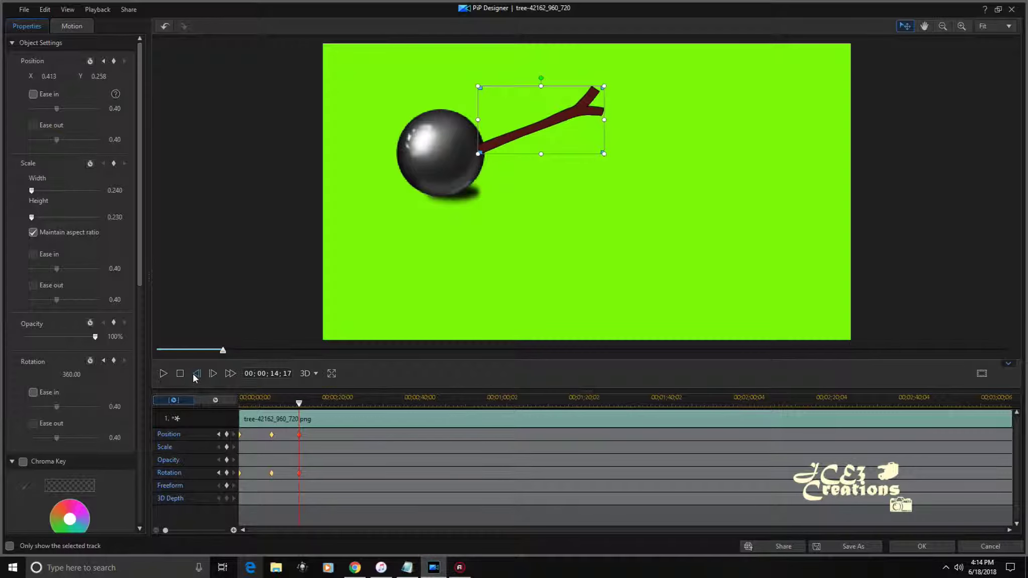
left_click(180, 375)
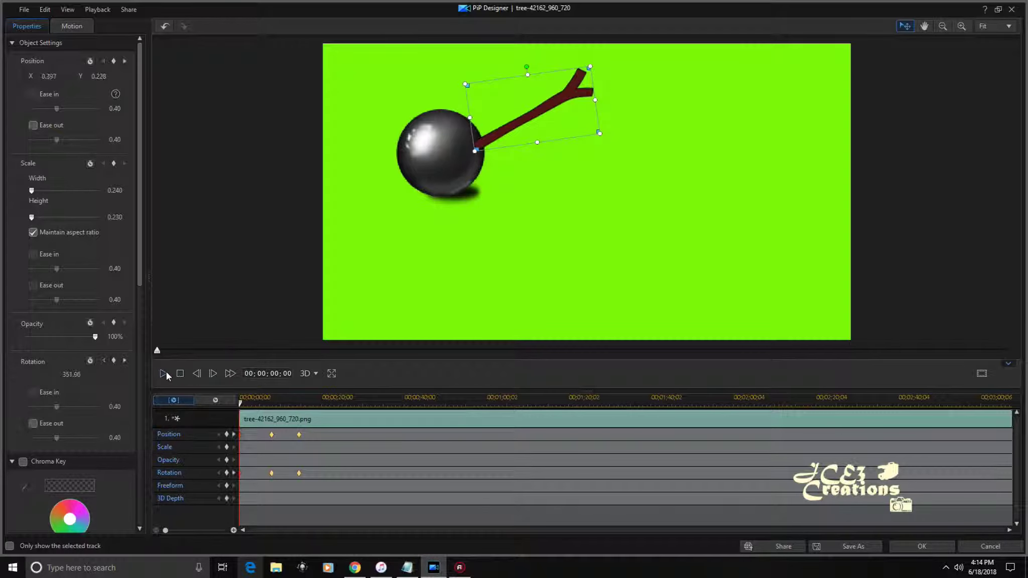
left_click(164, 375)
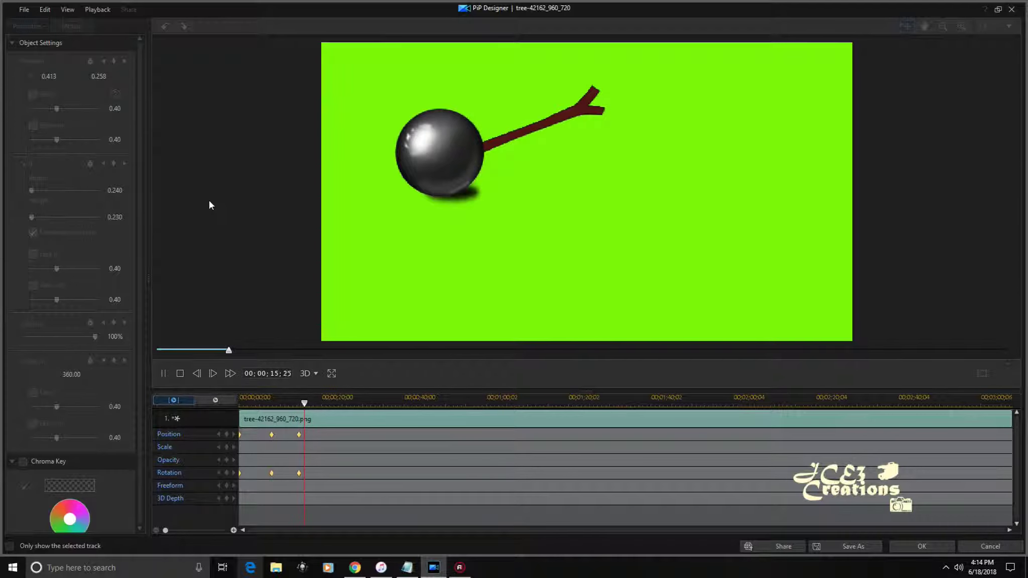
left_click(179, 374)
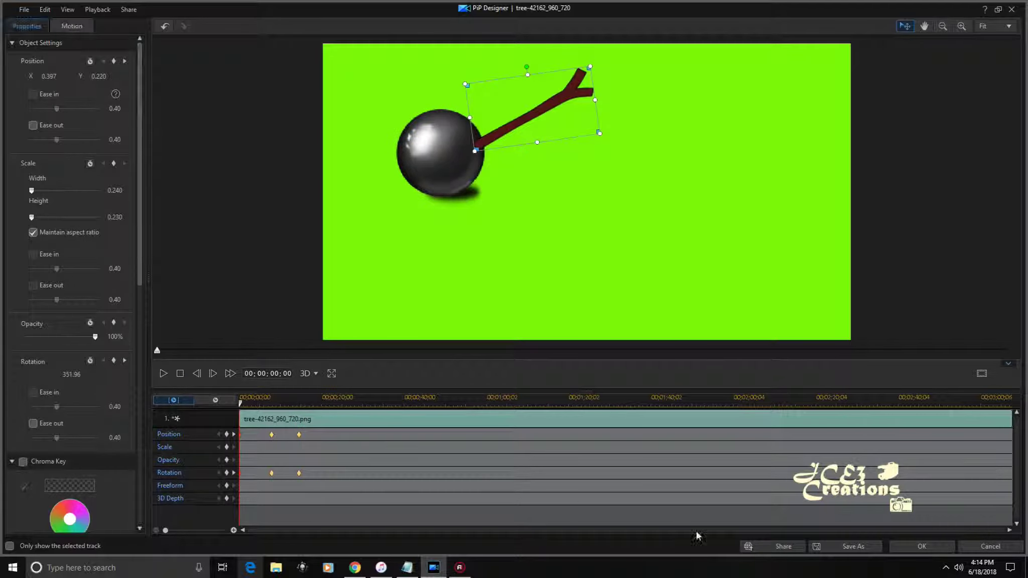
left_click(914, 550)
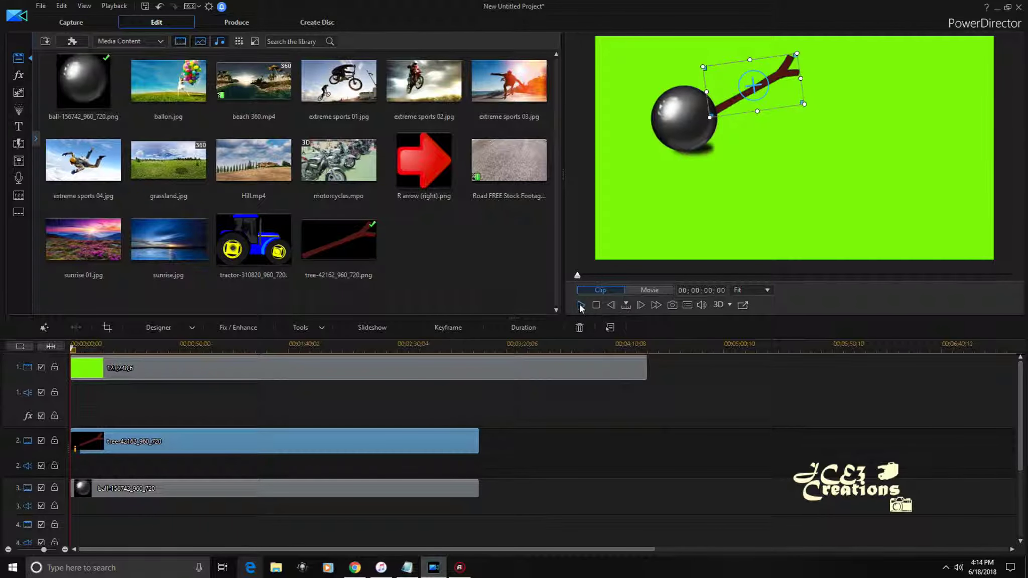
- Play back the whole movie in the main preview window
left_click(578, 304)
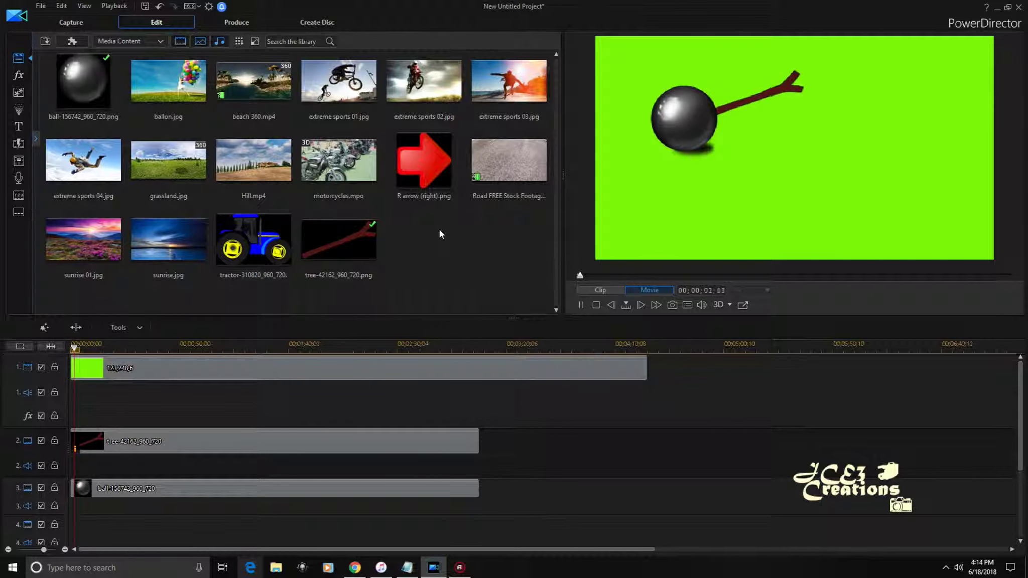